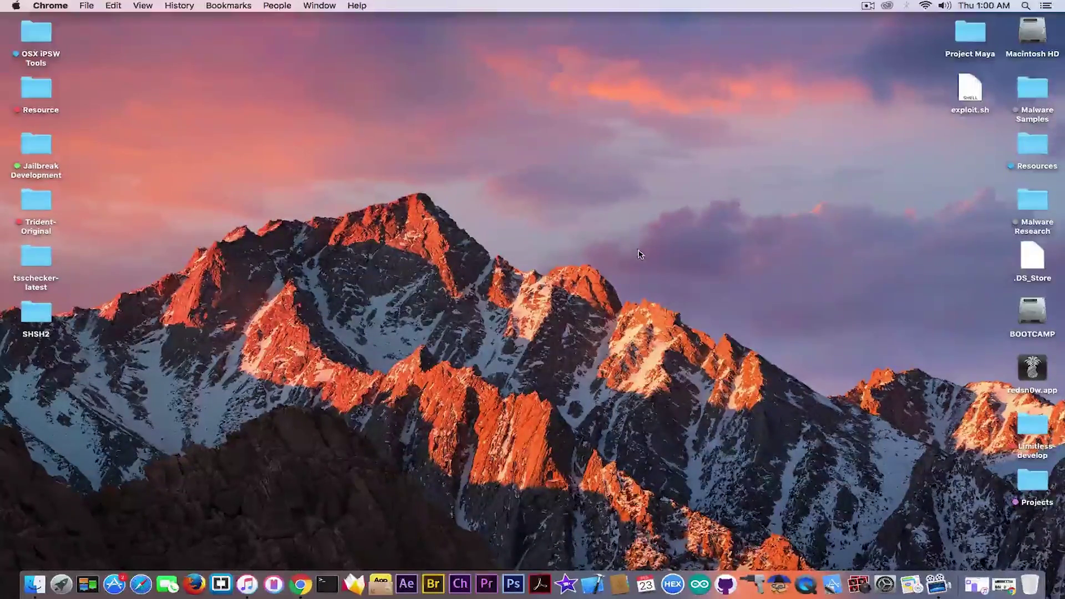
- Restore the Chrome window showing the F.C.E. 365 TV – iDevice Central YouTube channel
{"action": "left_click", "coordinate": [300, 583]}
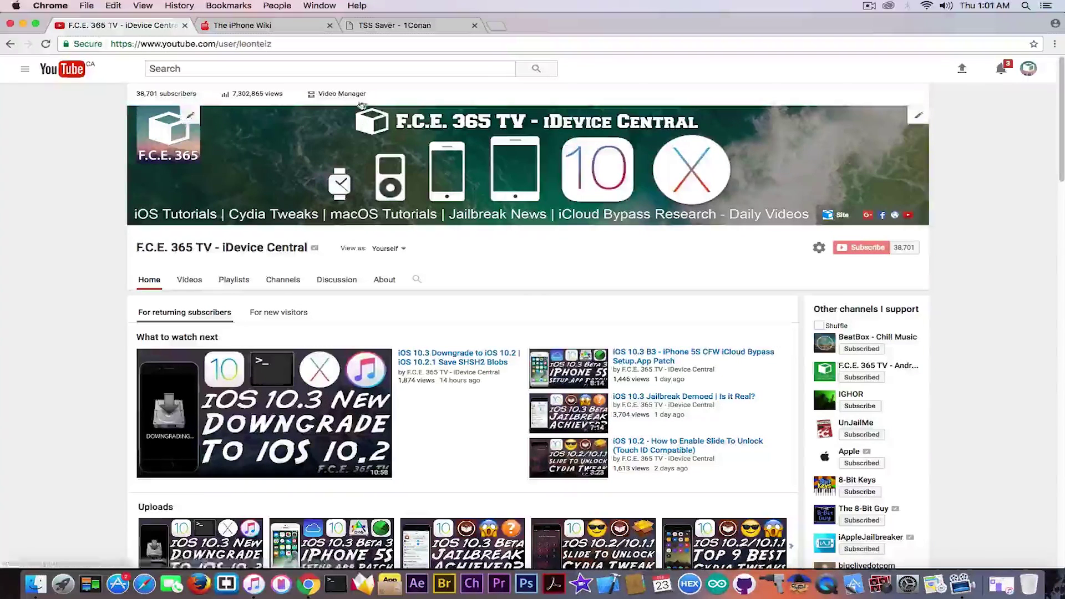
- On The iPhone Wiki, find the iPhone 6s board codes N71AP and N71mAP in the Devices list
{"action": "key", "text": "ctrl+Tab"}
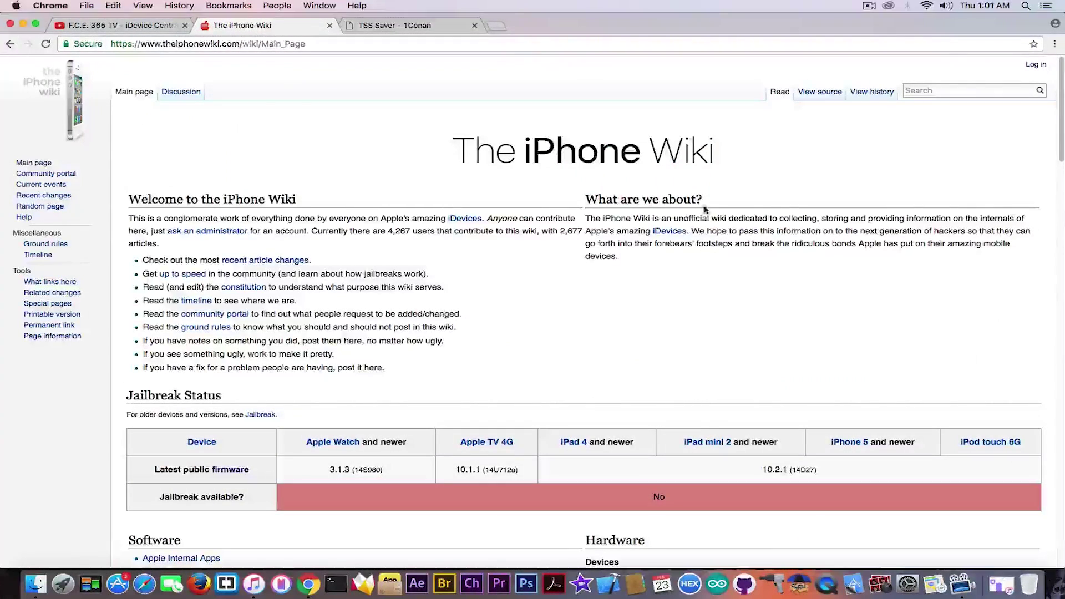
{"action": "left_click_drag", "start_coordinate": [1060, 86], "coordinate": [1054, 229]}
{"action": "scroll", "coordinate": [1054, 229], "scroll_direction": "down", "scroll_amount": 3}
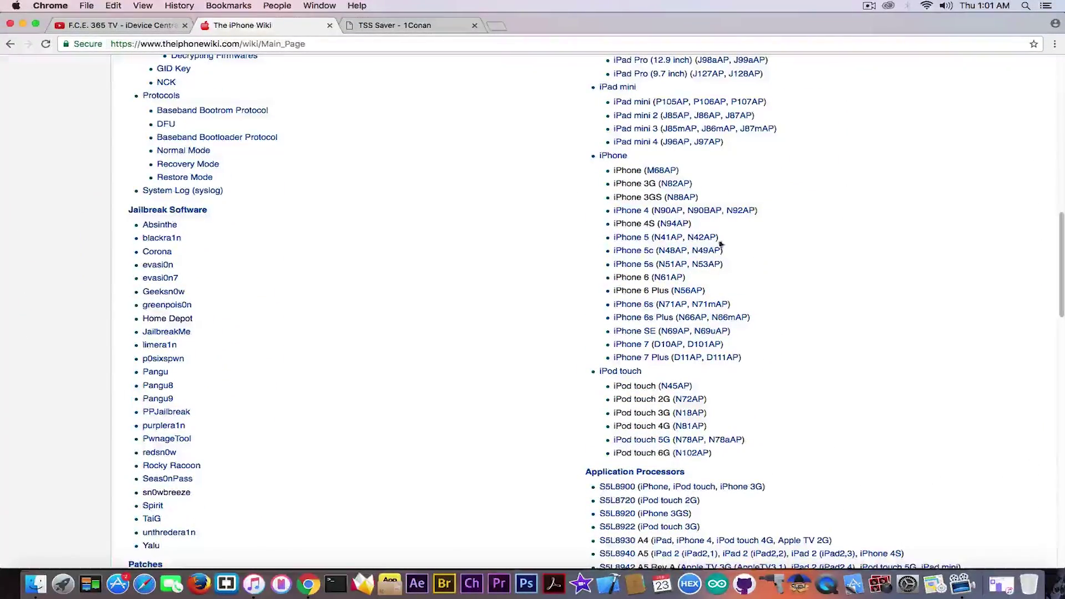
{"action": "left_click_drag", "start_coordinate": [724, 240], "coordinate": [649, 168]}
{"action": "left_click", "coordinate": [738, 255]}
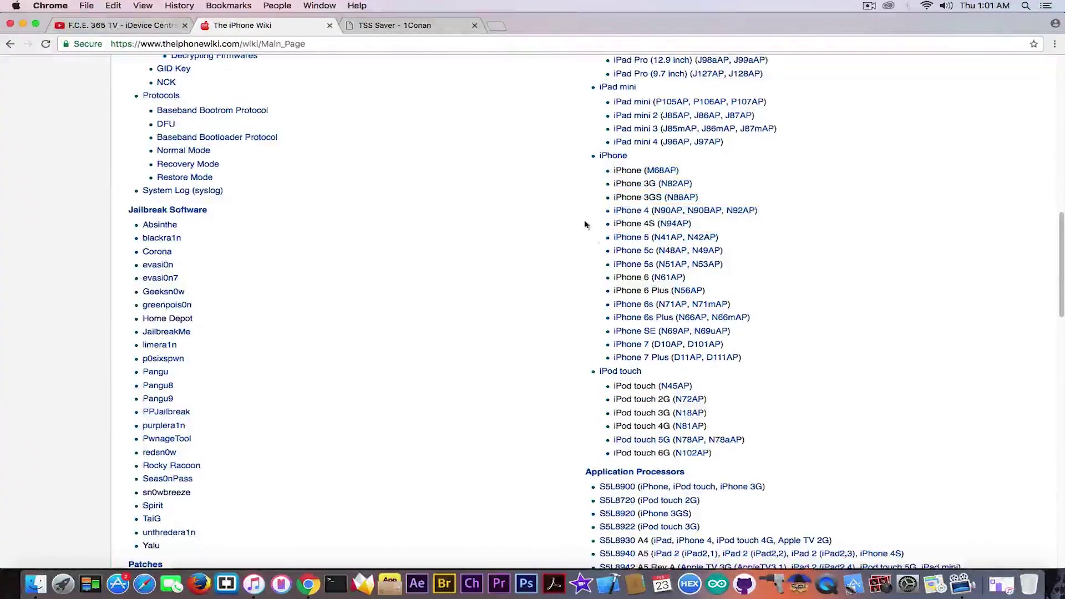
{"action": "left_click_drag", "start_coordinate": [730, 255], "coordinate": [754, 211]}
{"action": "left_click", "coordinate": [558, 245]}
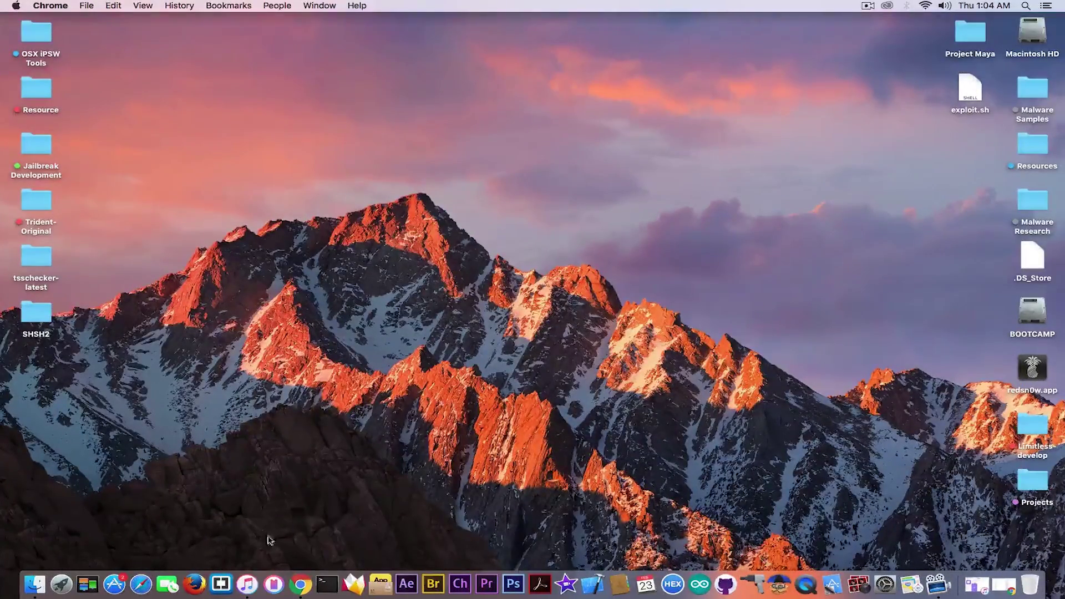
{"action": "left_click", "coordinate": [247, 583]}
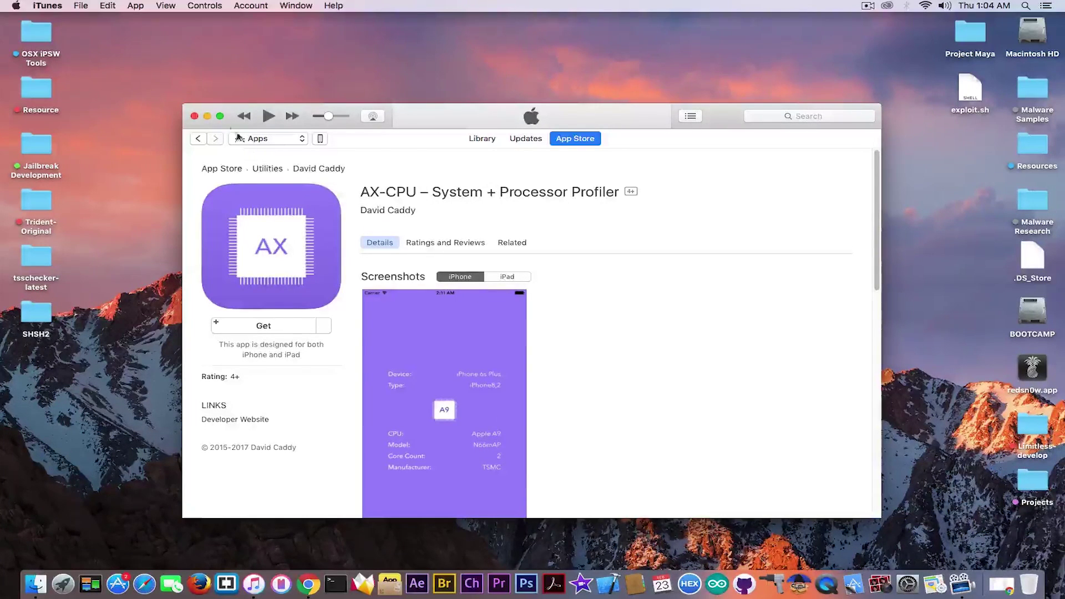
- Close iTunes and bring Chrome back with the TSS Saver tab in front
{"action": "left_click", "coordinate": [195, 116]}
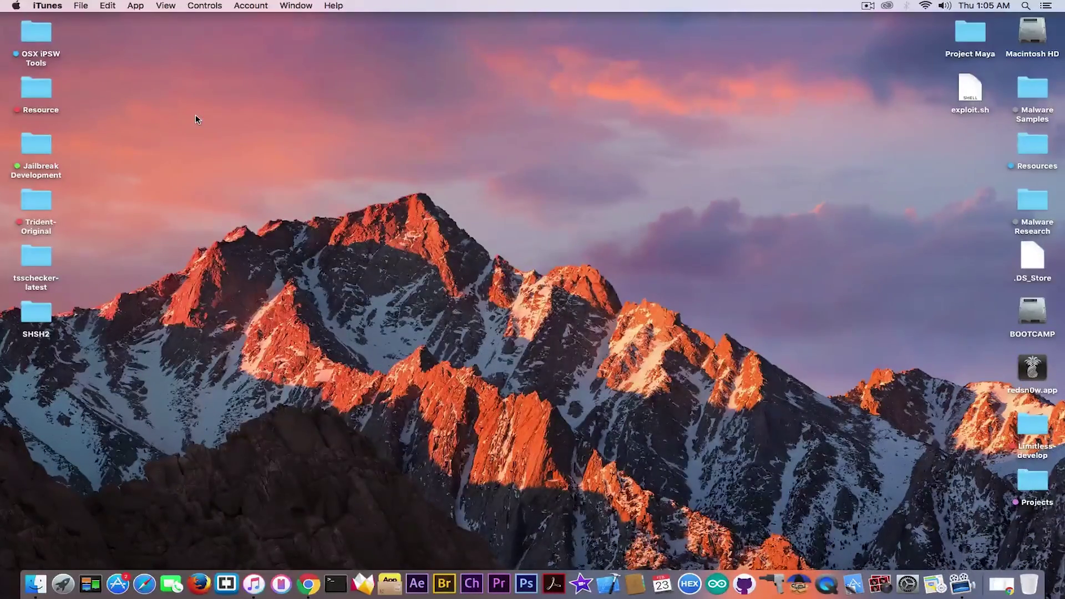
{"action": "left_click", "coordinate": [39, 261]}
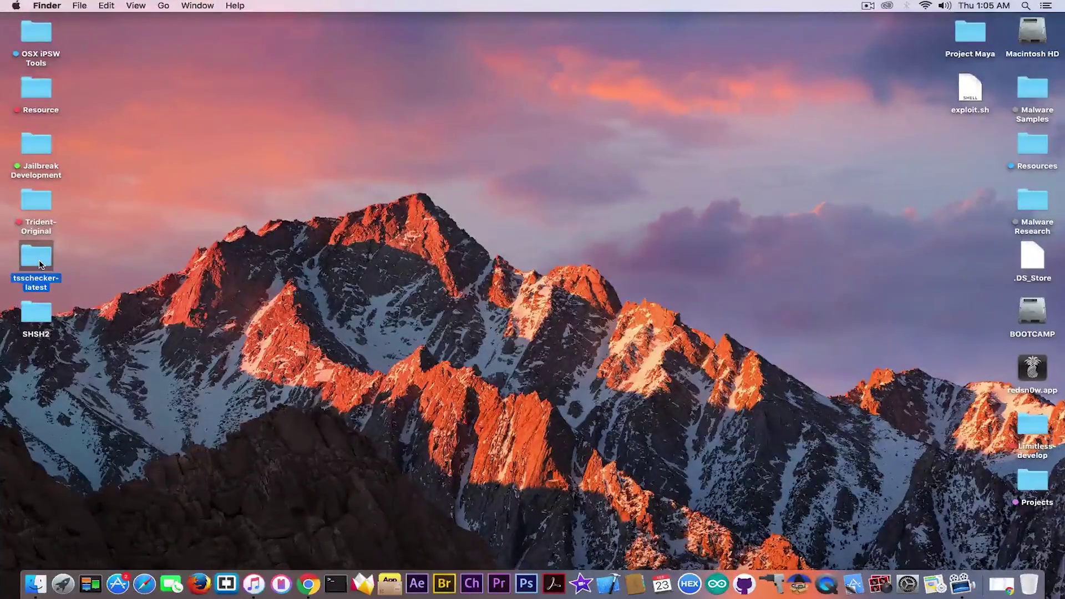
{"action": "left_click", "coordinate": [308, 584]}
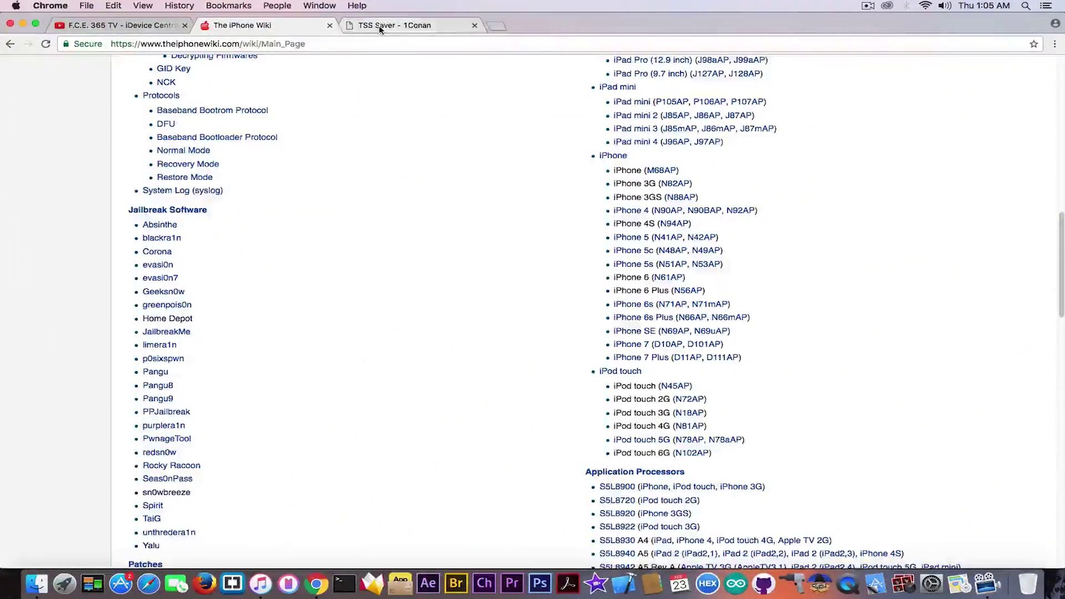
{"action": "left_click", "coordinate": [380, 27]}
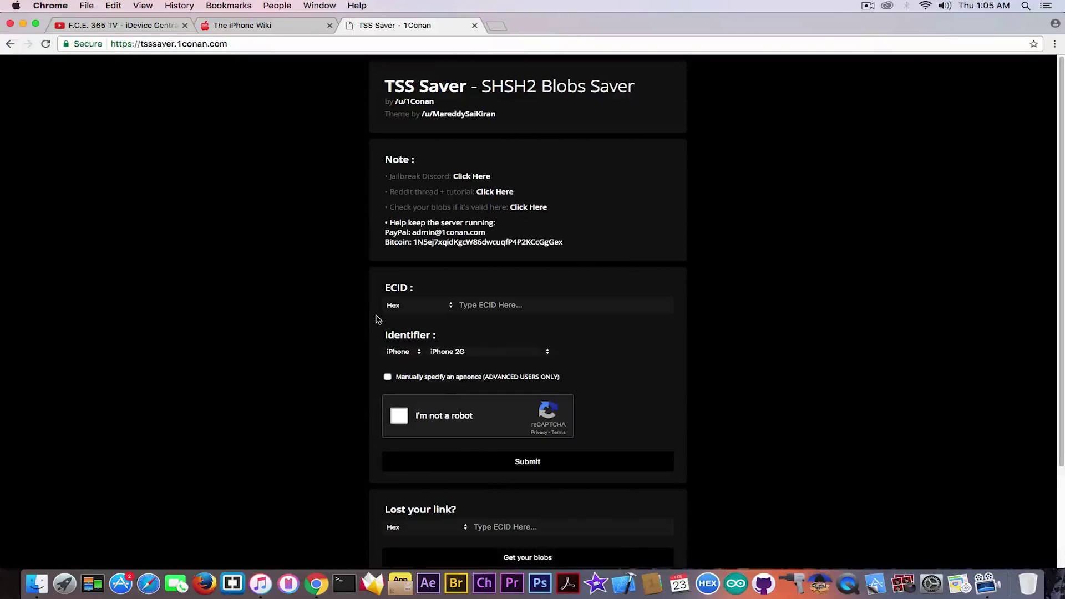
- Paste the device's ECID into the TSS Saver ECID field
{"action": "left_click", "coordinate": [496, 304]}
{"action": "right_click", "coordinate": [496, 305]}
{"action": "left_click", "coordinate": [518, 360]}
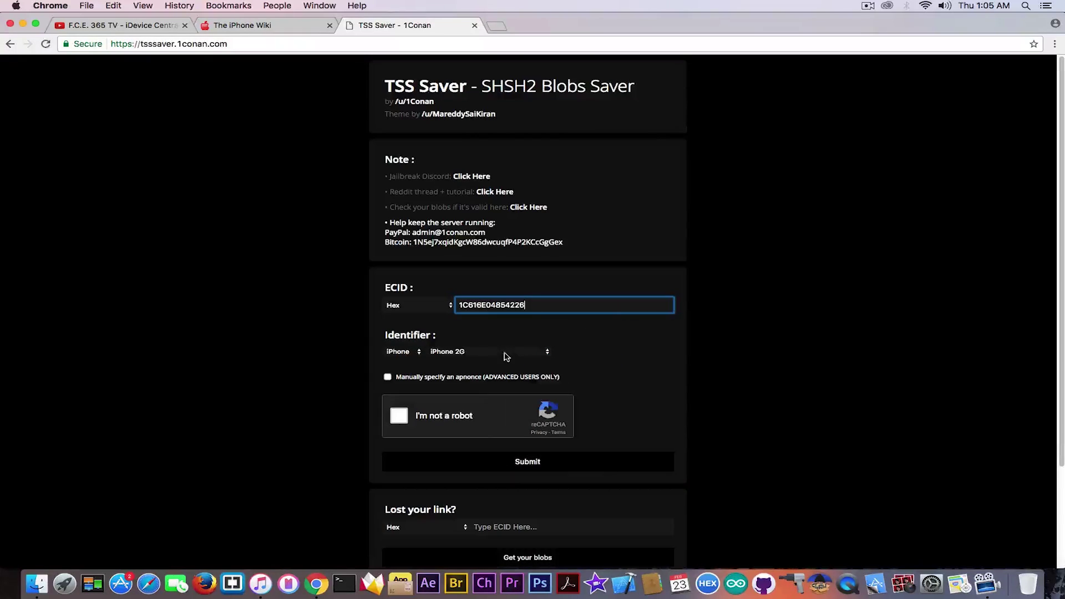
{"action": "left_click", "coordinate": [325, 331]}
- Set the Identifier dropdown to iPhone 6s, after trying several other iPhone models
{"action": "left_click", "coordinate": [469, 352]}
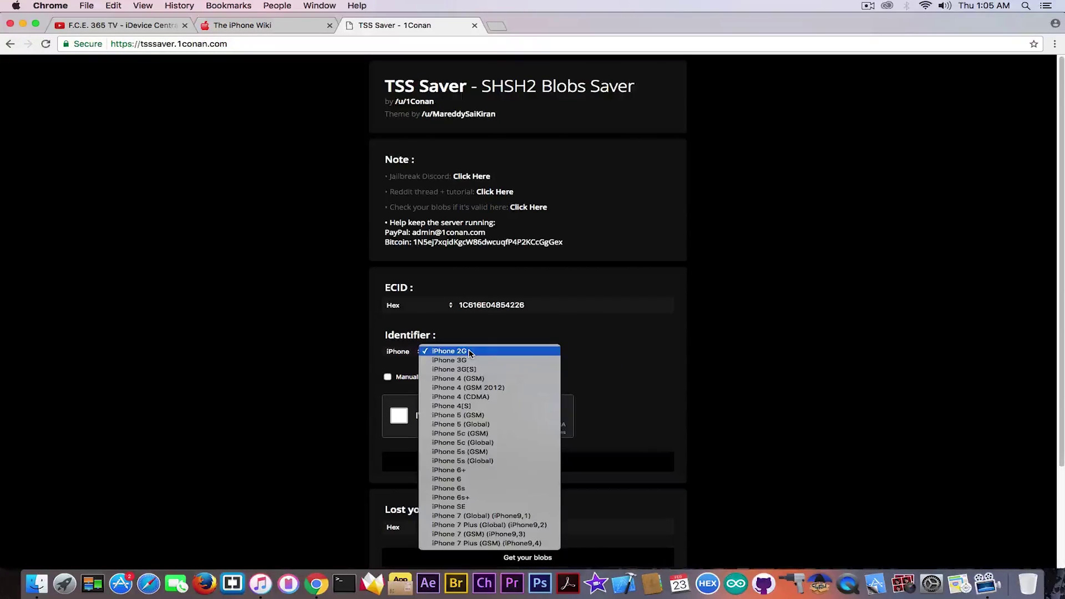
{"action": "left_click", "coordinate": [461, 478]}
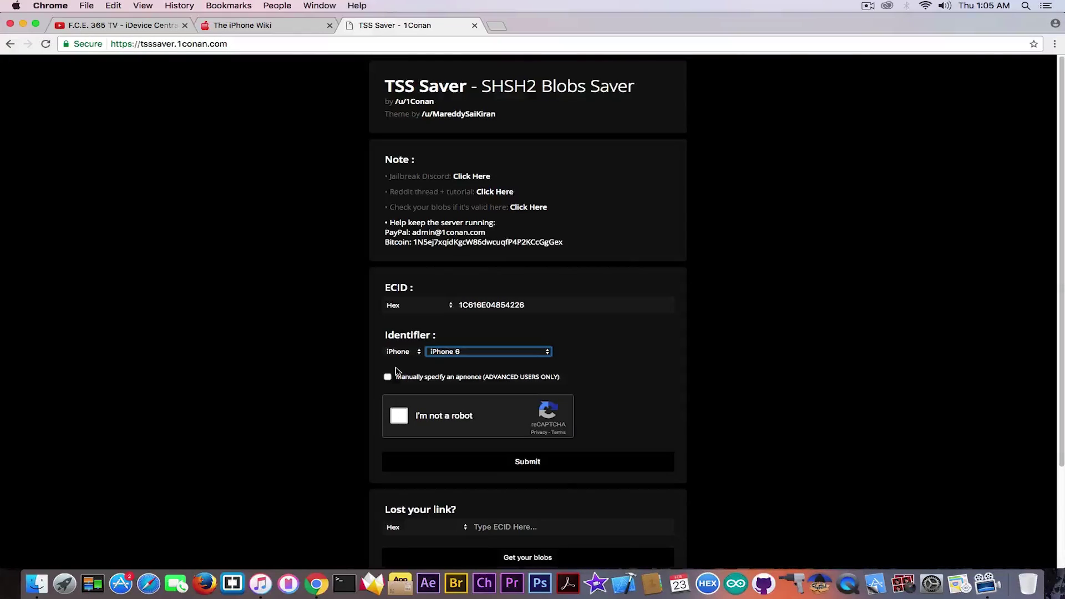
{"action": "left_click", "coordinate": [467, 351]}
{"action": "left_click", "coordinate": [464, 360]}
{"action": "key", "text": "Up"}
{"action": "left_click", "coordinate": [475, 356]}
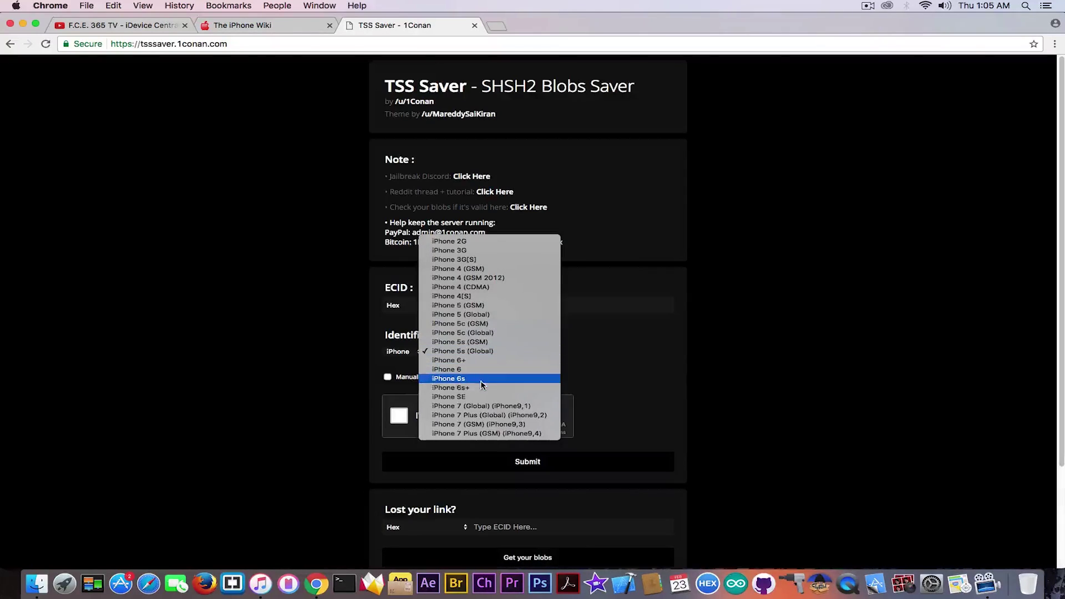
{"action": "left_click", "coordinate": [478, 398]}
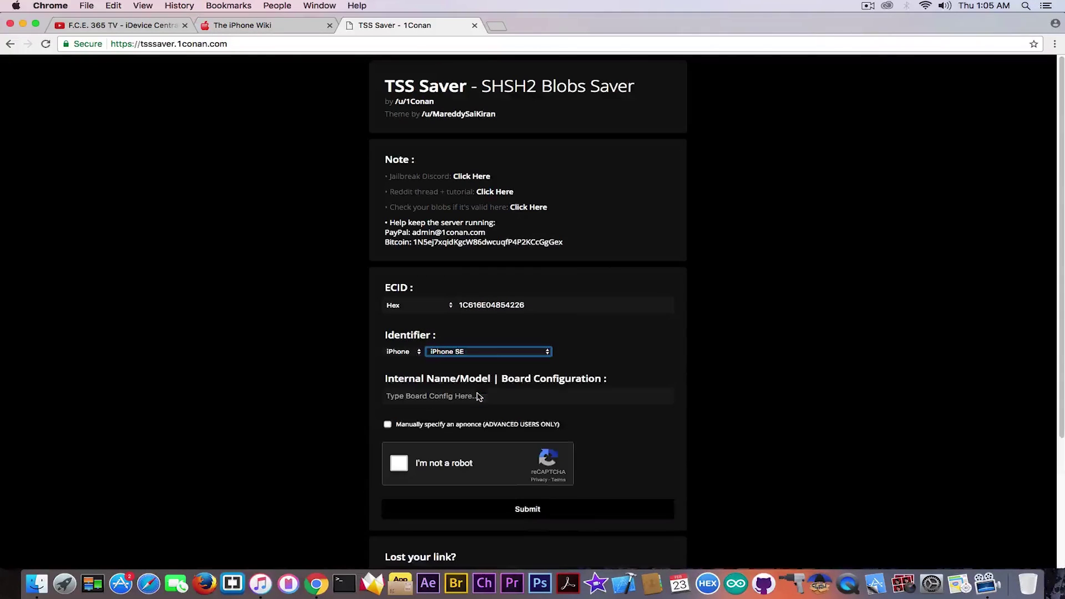
{"action": "left_click", "coordinate": [493, 352]}
{"action": "key", "text": "Down"}
{"action": "key", "text": "Down"}
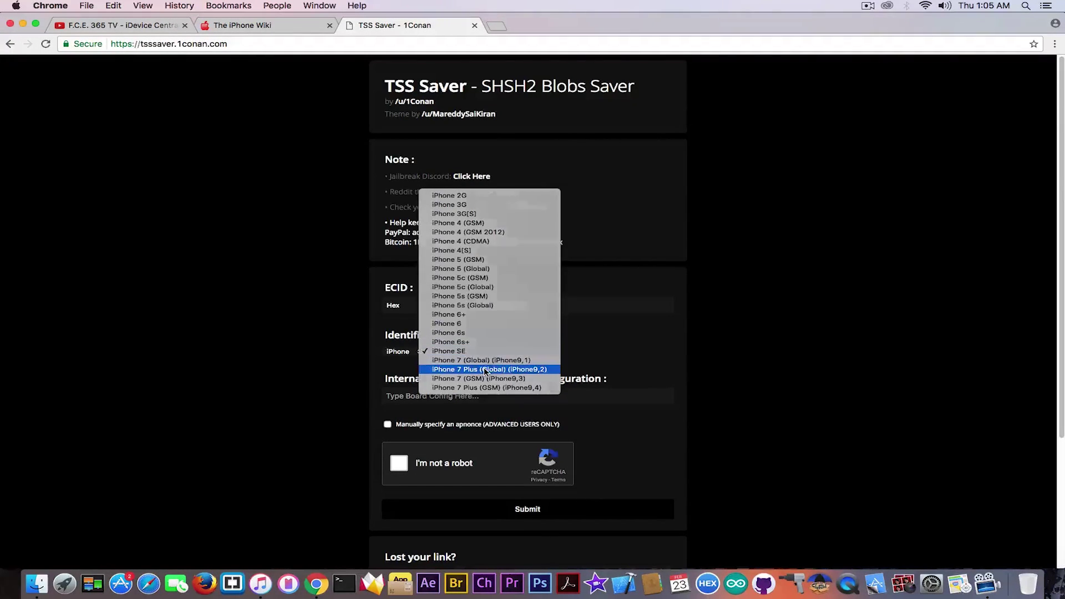
{"action": "key", "text": "Return"}
{"action": "left_click", "coordinate": [495, 353]}
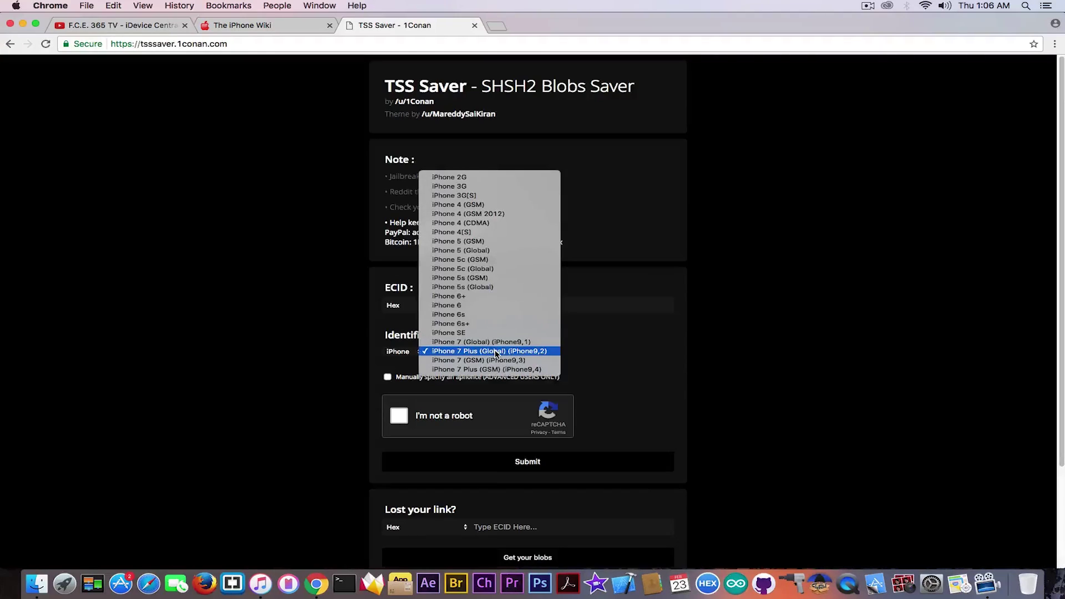
{"action": "left_click", "coordinate": [498, 345]}
{"action": "left_click", "coordinate": [497, 352]}
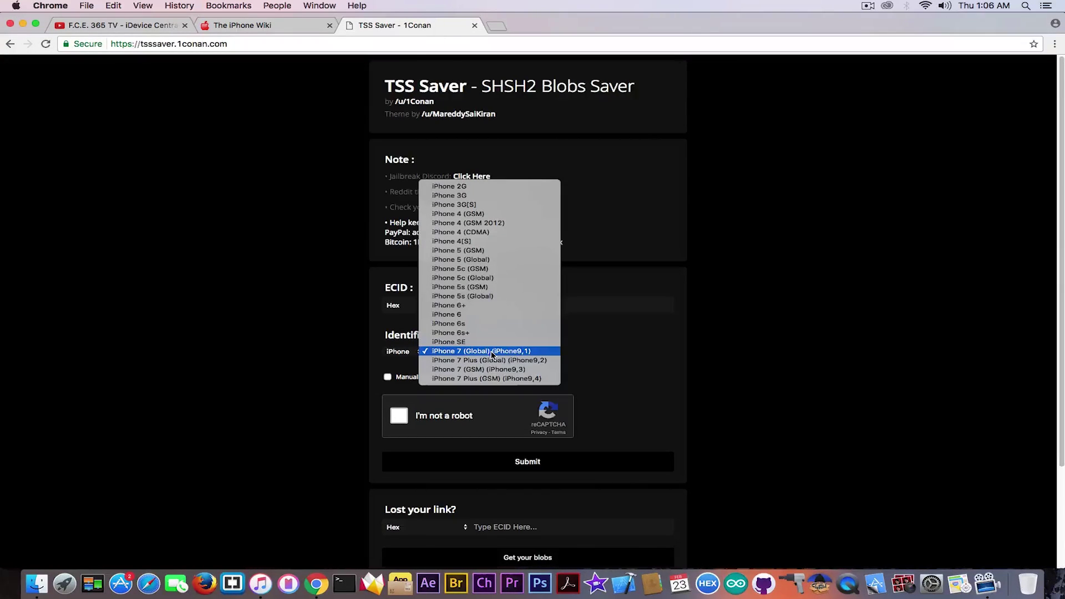
{"action": "left_click", "coordinate": [482, 325]}
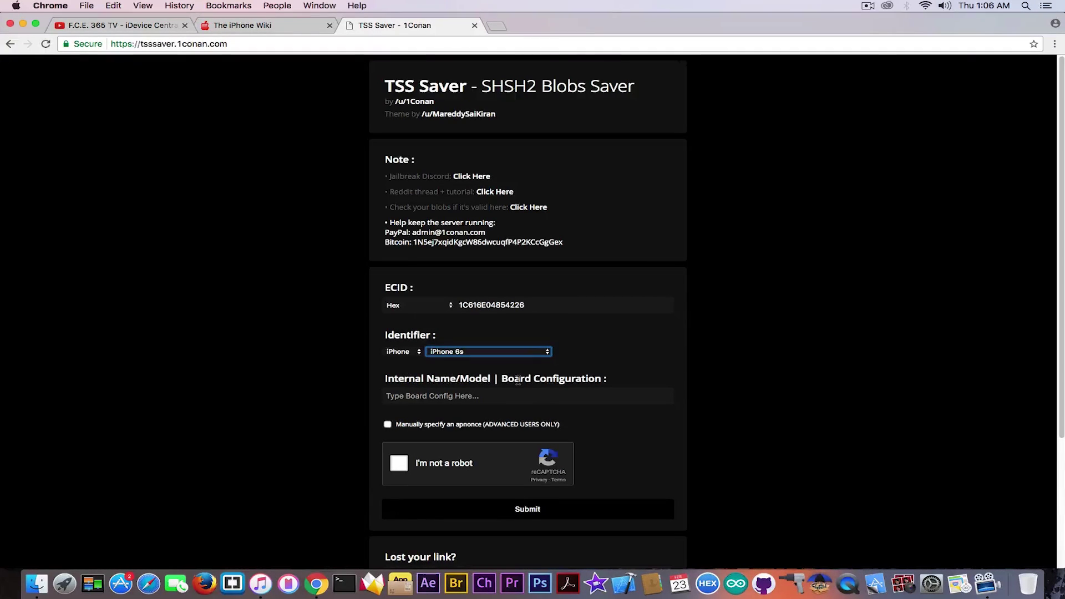
- Enter N71AP as the board configuration, tick the reCAPTCHA box and submit the form
{"action": "left_click", "coordinate": [440, 395]}
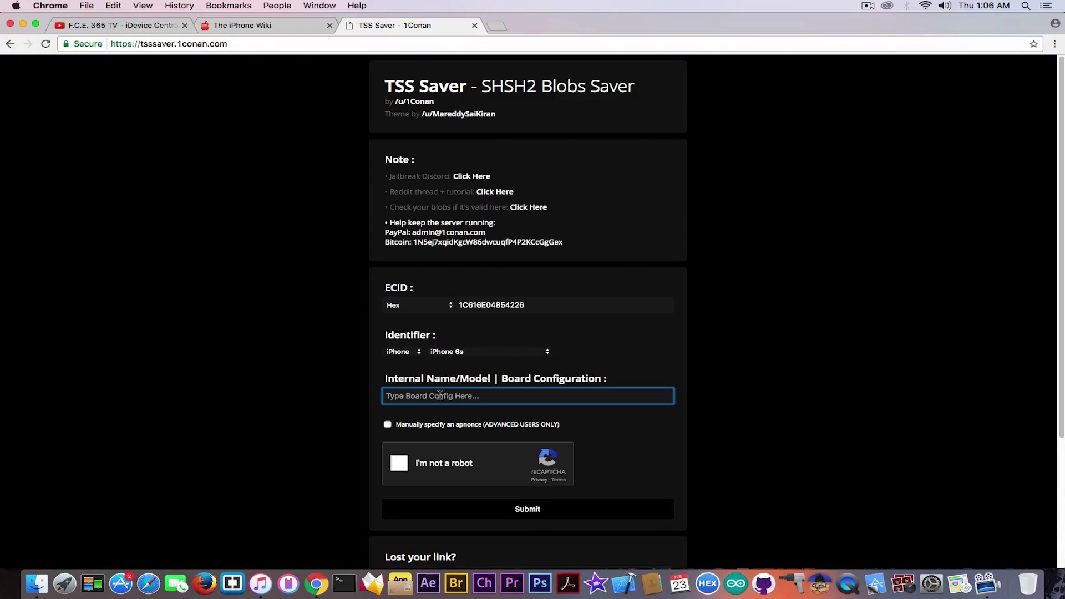
{"action": "type", "text": "N71AP"}
{"action": "left_click", "coordinate": [520, 332]}
{"action": "left_click", "coordinate": [398, 464]}
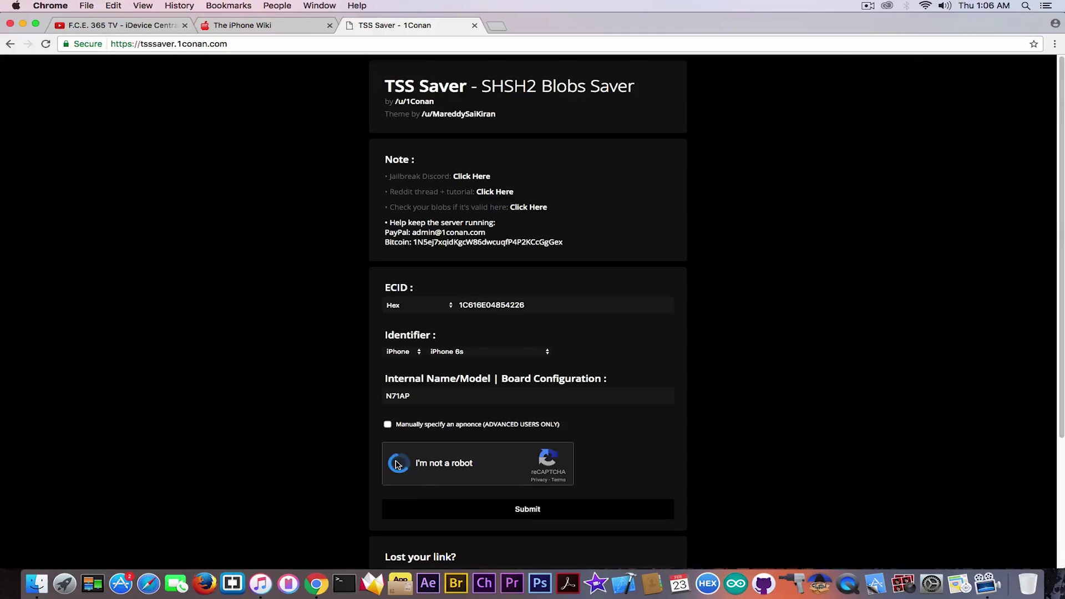
{"action": "left_click", "coordinate": [501, 512]}
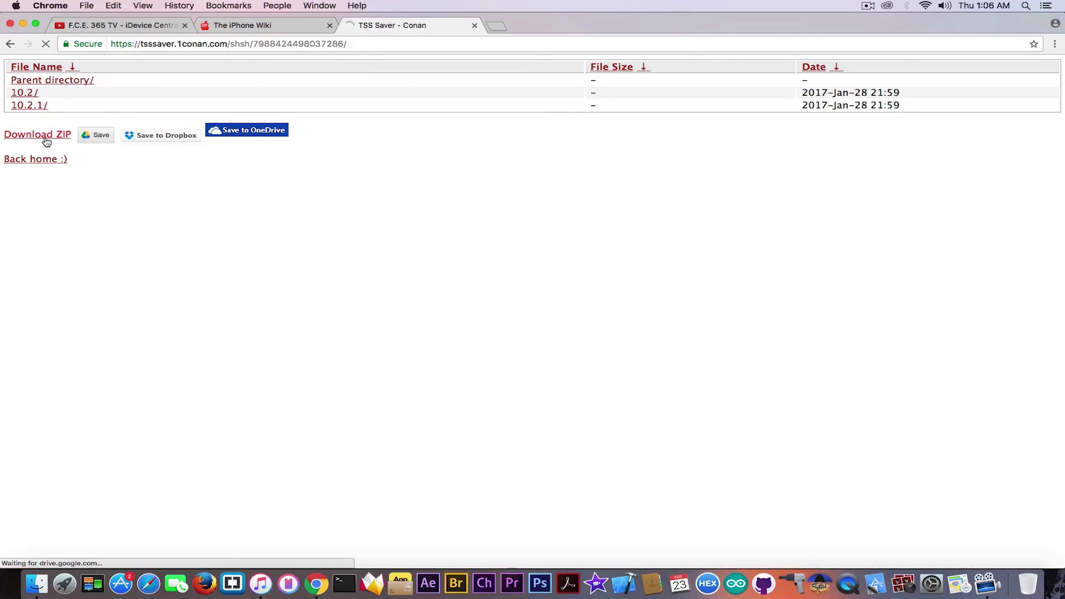
- Close the TSS Saver results tab, go to the YouTube channel tab, and minimize Chrome
{"action": "left_click", "coordinate": [96, 135]}
{"action": "left_click", "coordinate": [474, 25]}
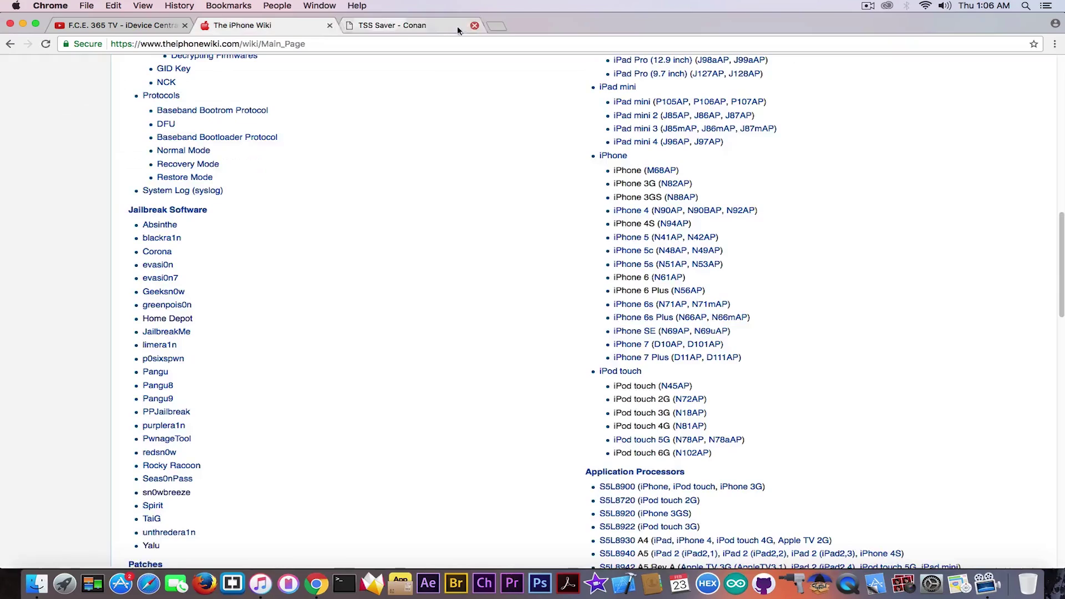
{"action": "left_click", "coordinate": [89, 24]}
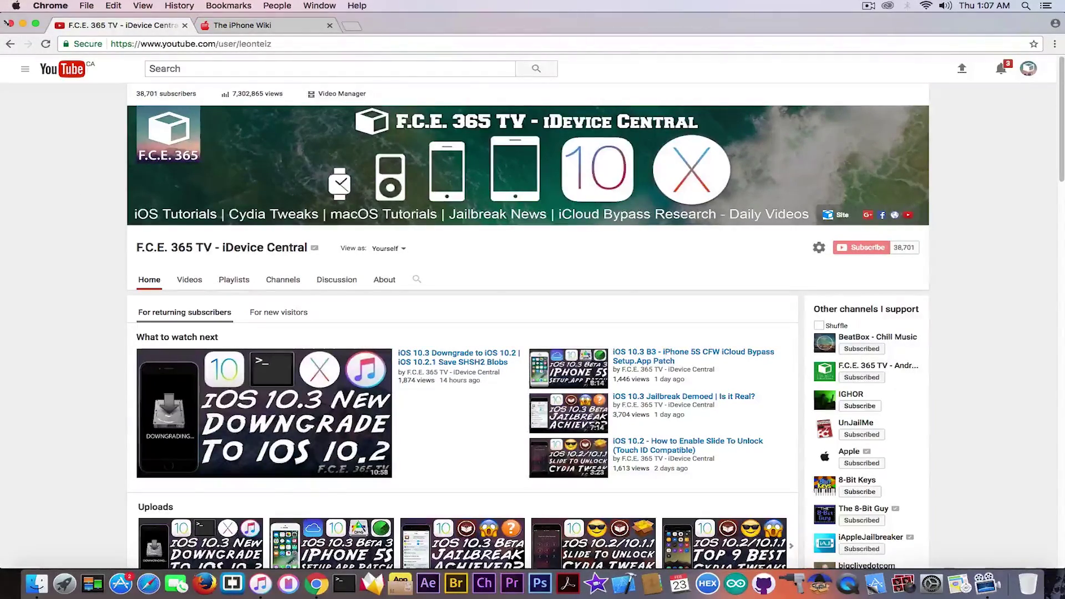
{"action": "left_click", "coordinate": [23, 25]}
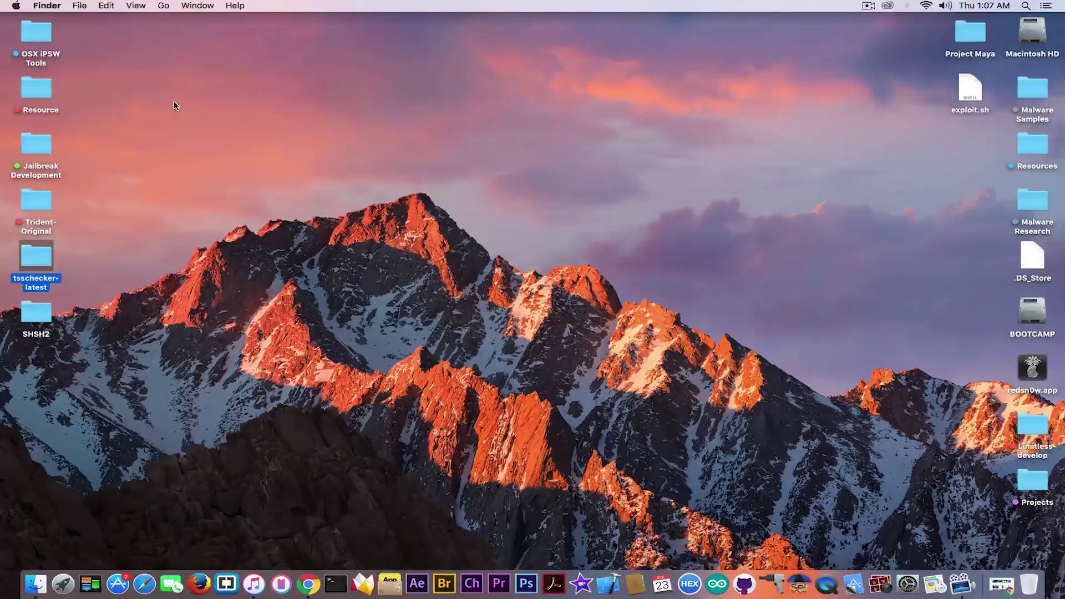
{"action": "left_click", "coordinate": [184, 105]}
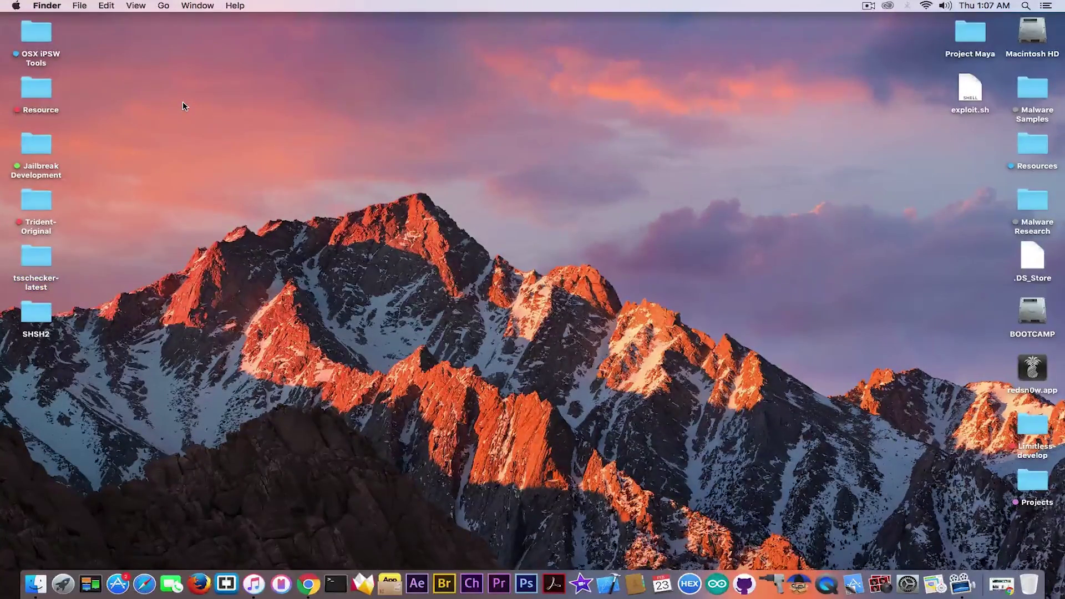